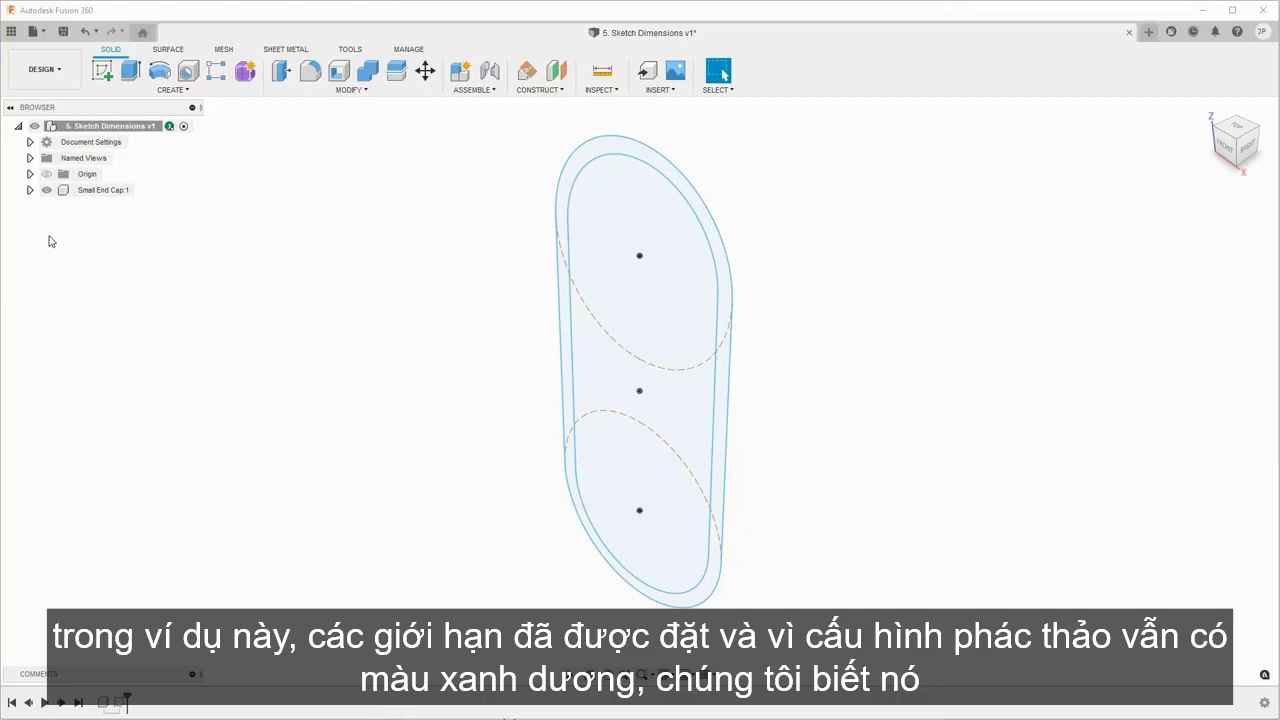
# - Open Sketch1 of the Small End Cap component for editing
pyautogui.click(30, 190)
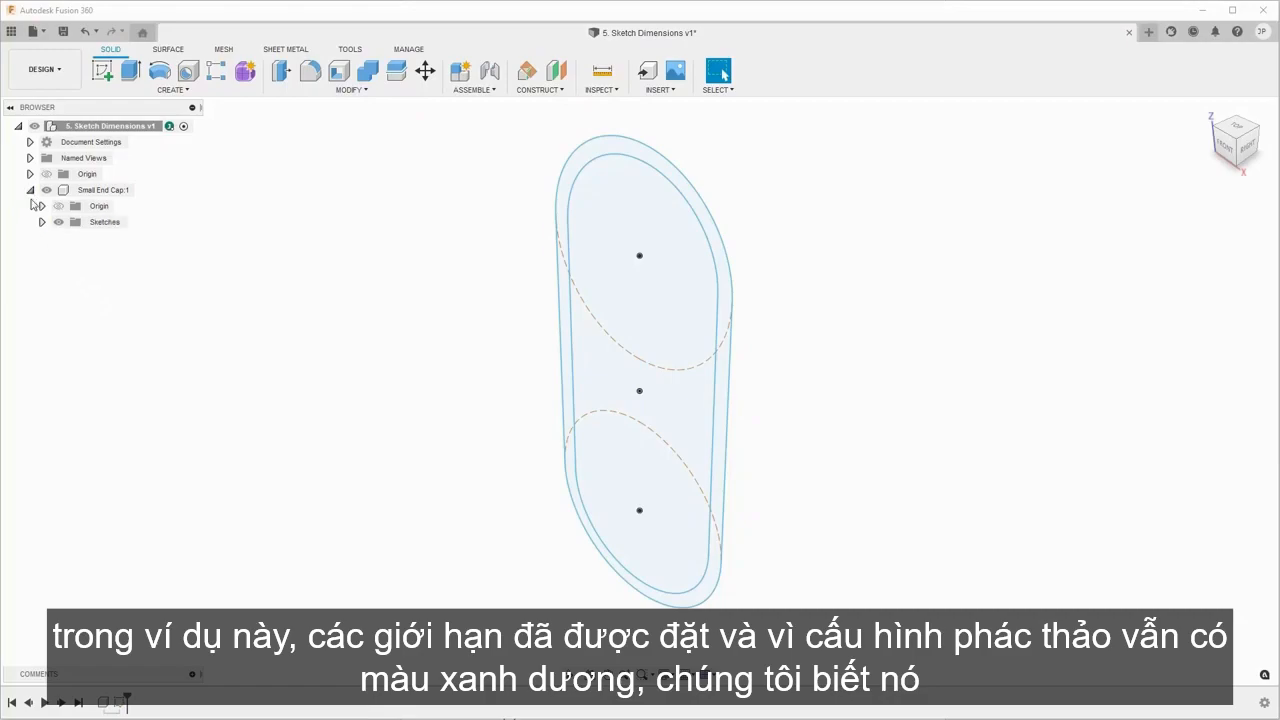
pyautogui.click(42, 222)
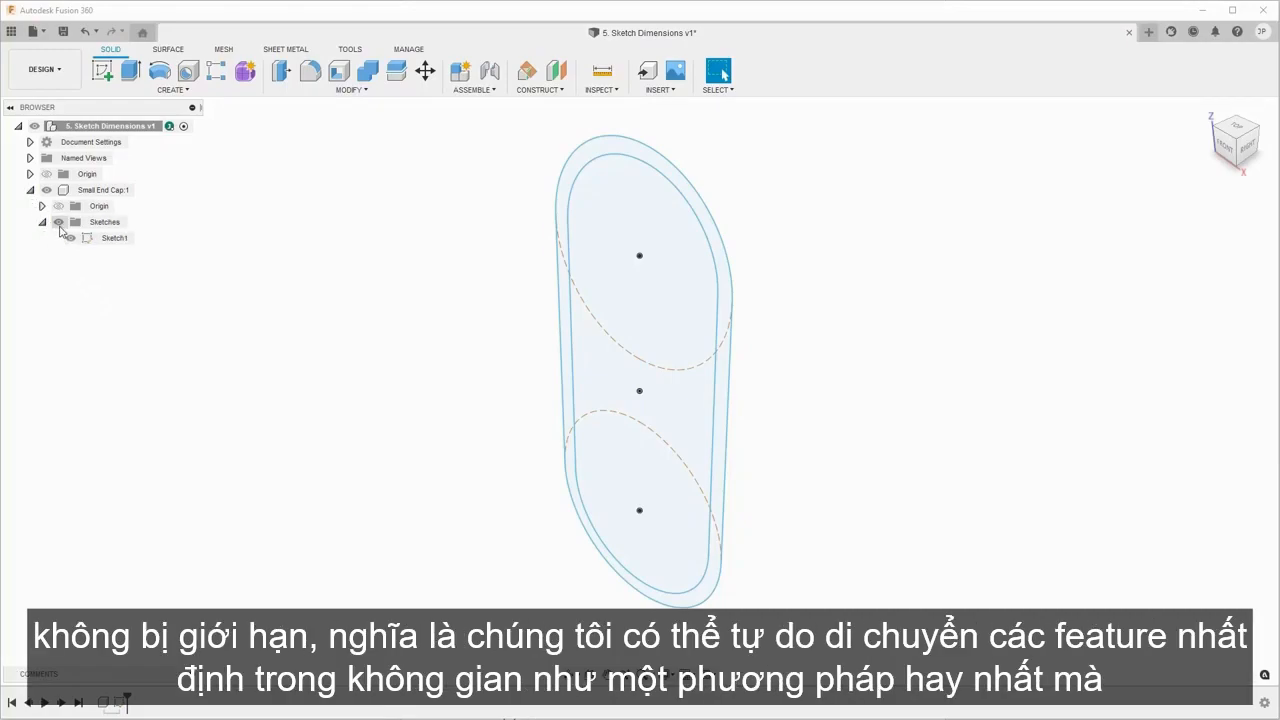
pyautogui.rightClick(110, 240)
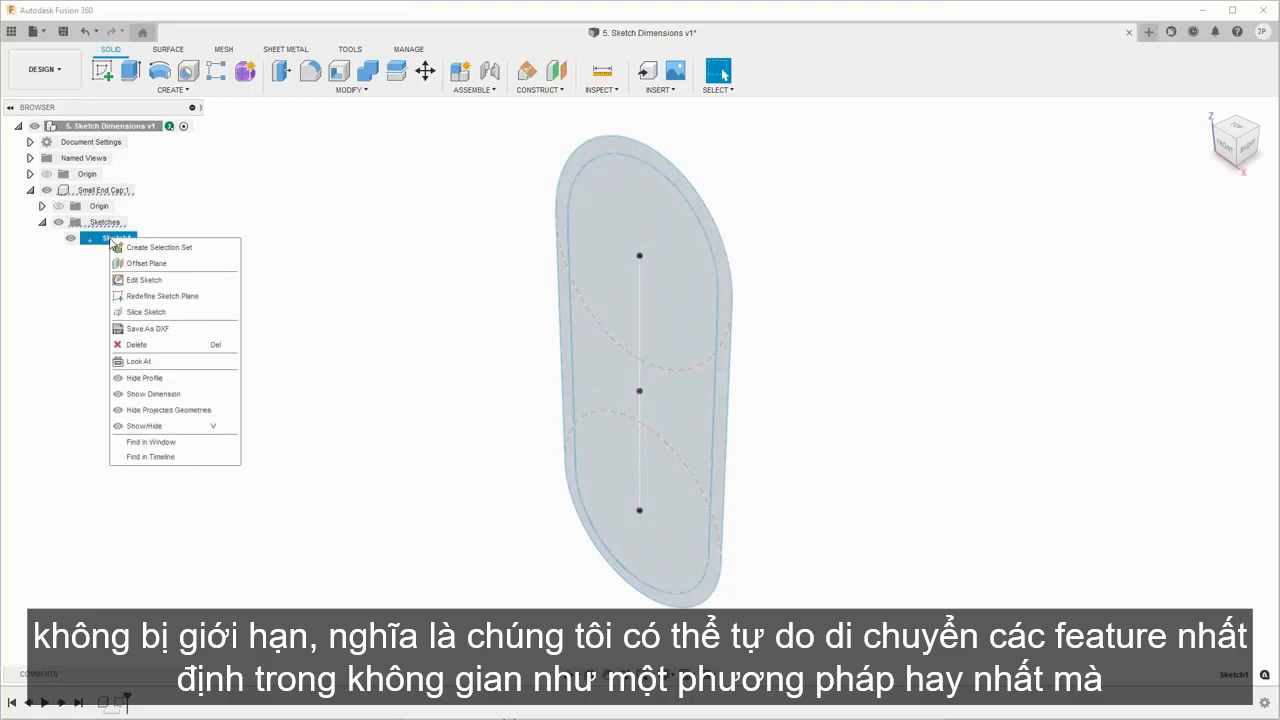
pyautogui.click(170, 281)
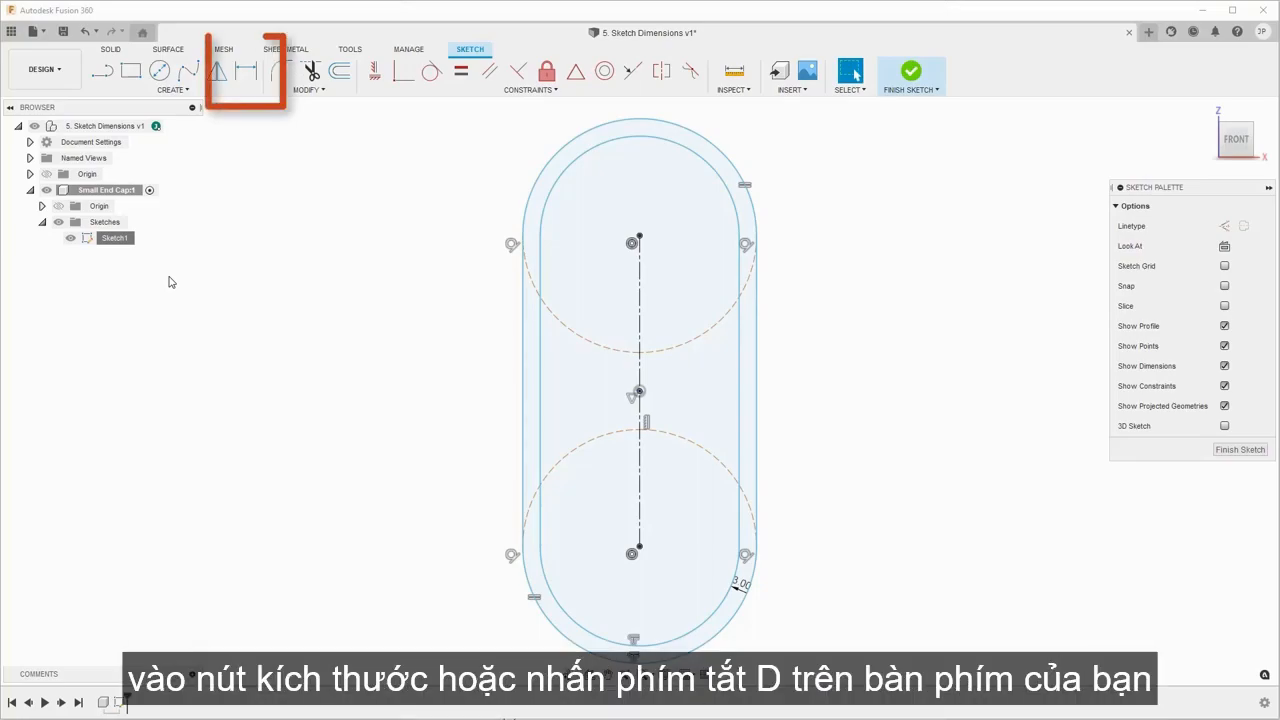
# - Dimension the vertical construction line between the two arc centres of the slot and set its length to 60 mm
pyautogui.press('d')
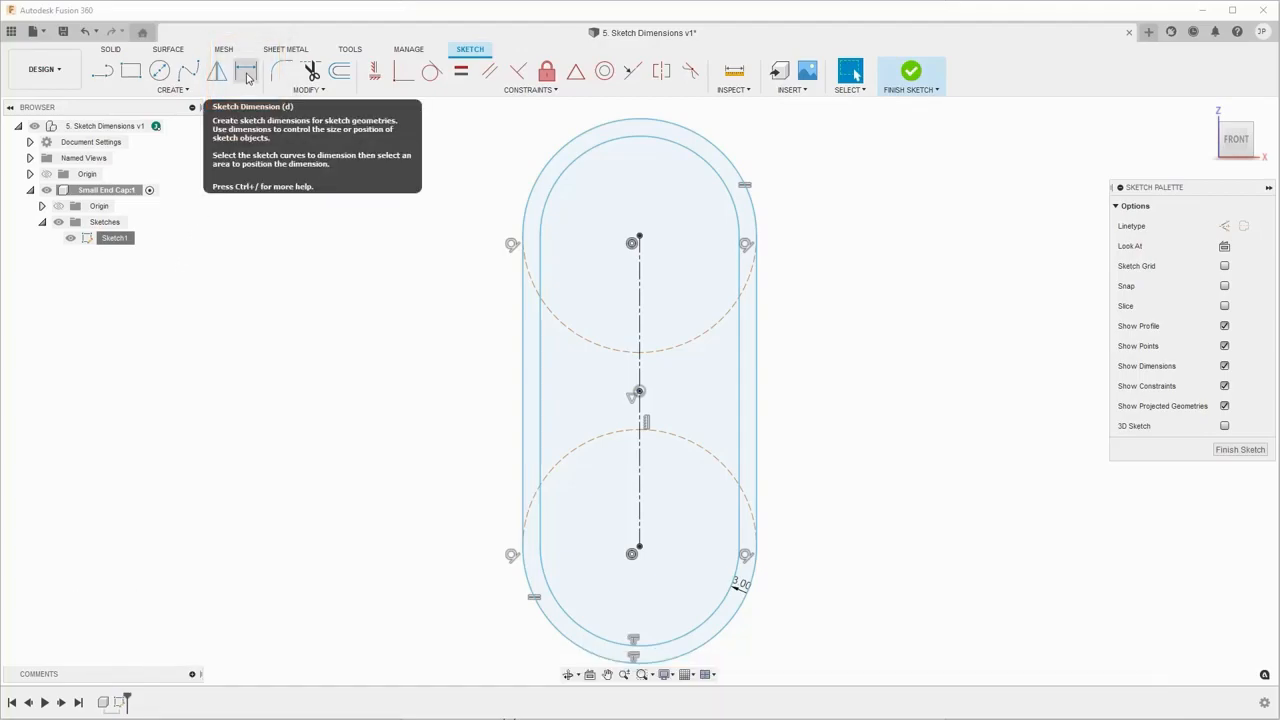
pyautogui.click(247, 76)
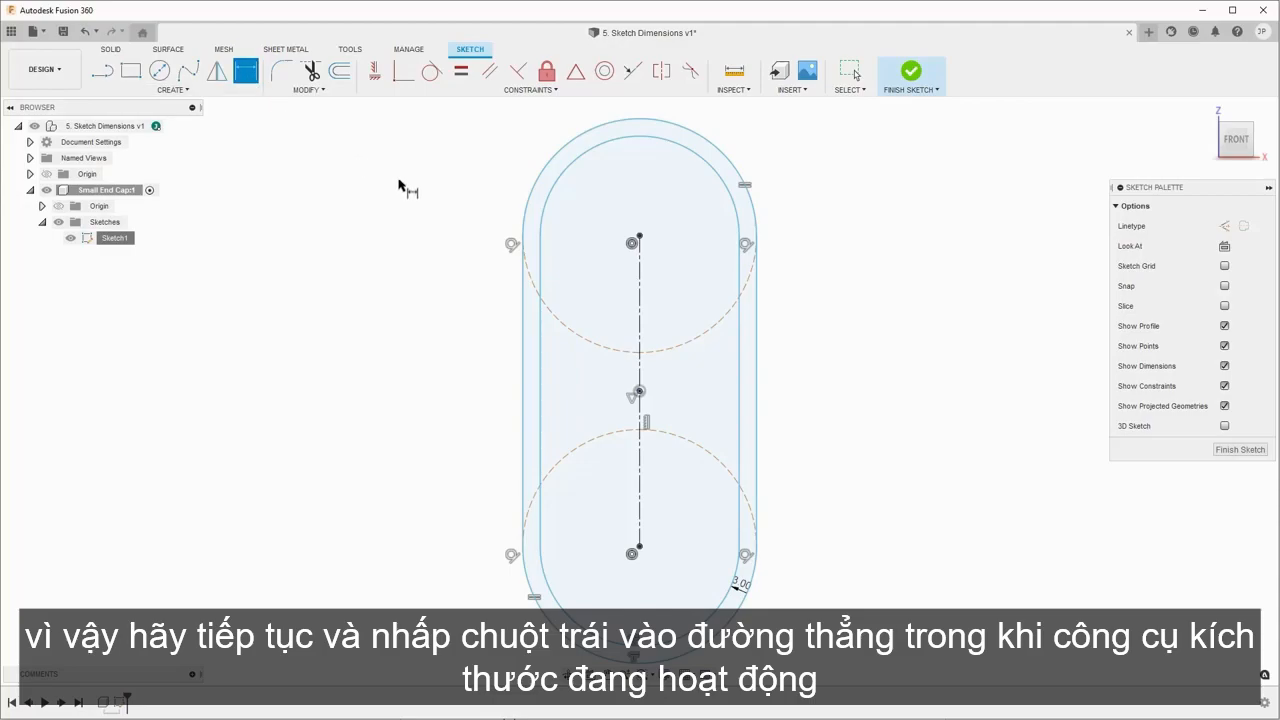
pyautogui.click(640, 320)
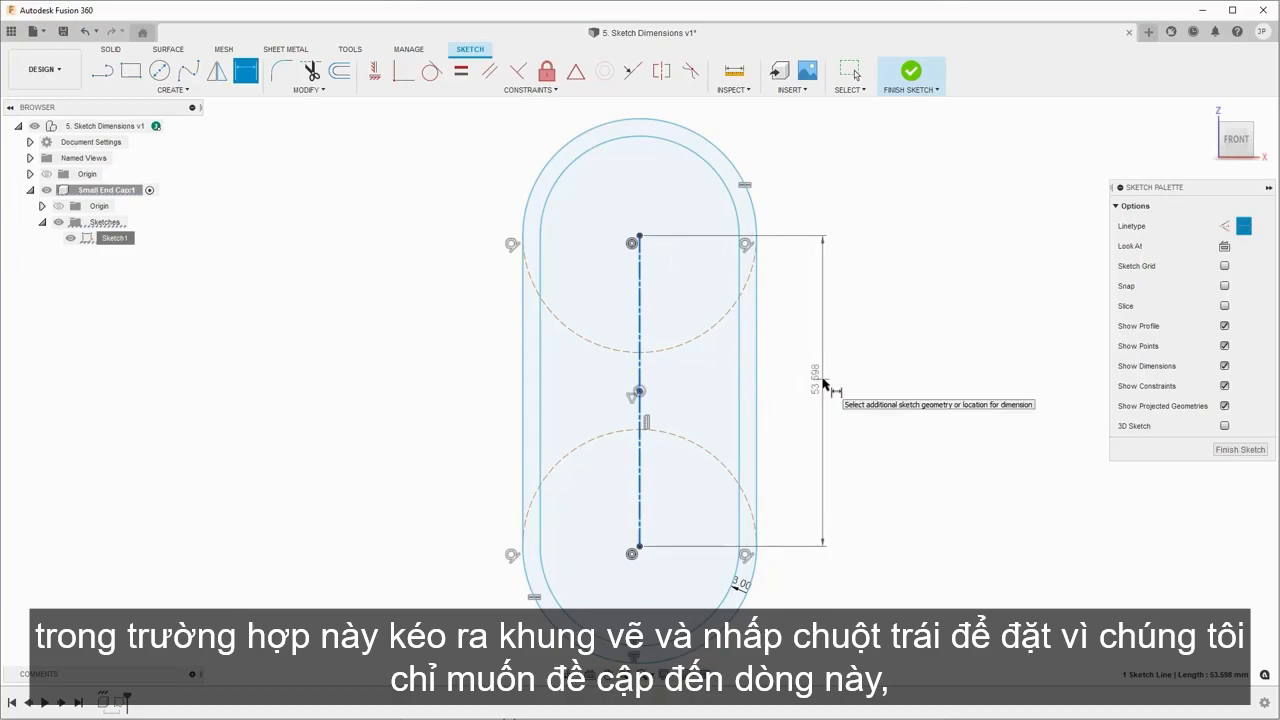
pyautogui.click(823, 383)
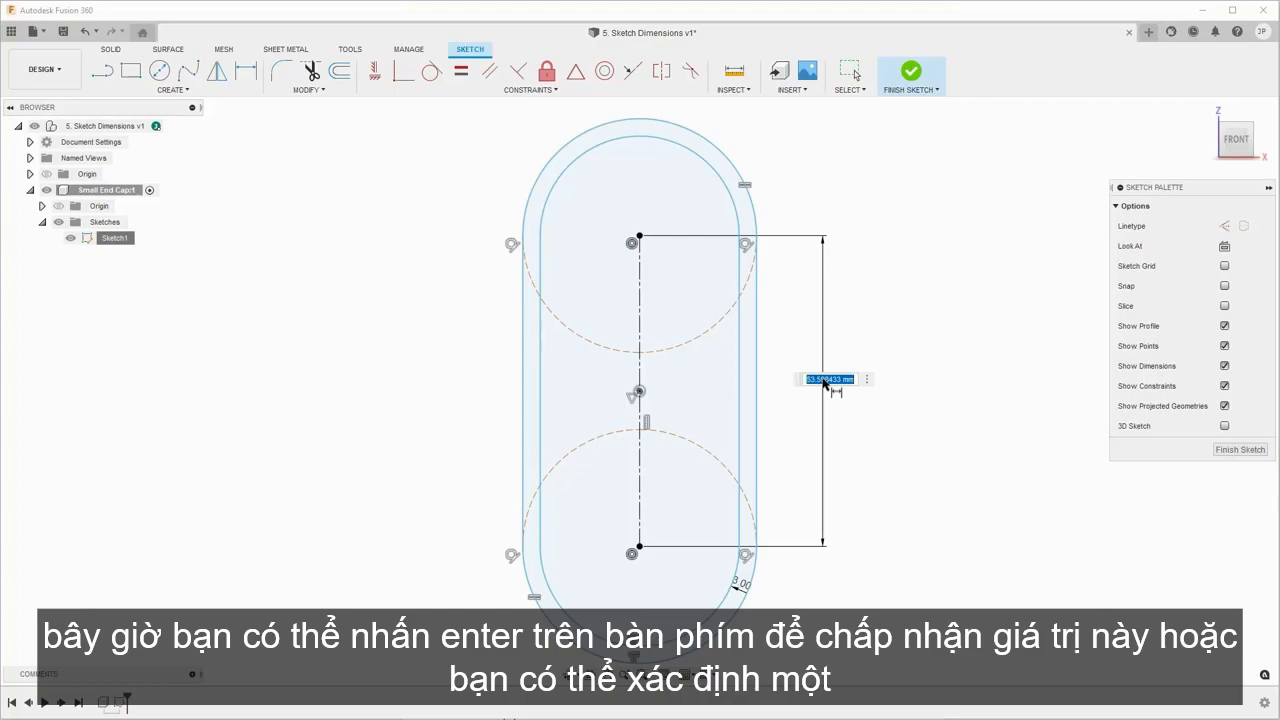
pyautogui.write('60')
pyautogui.press('Return')
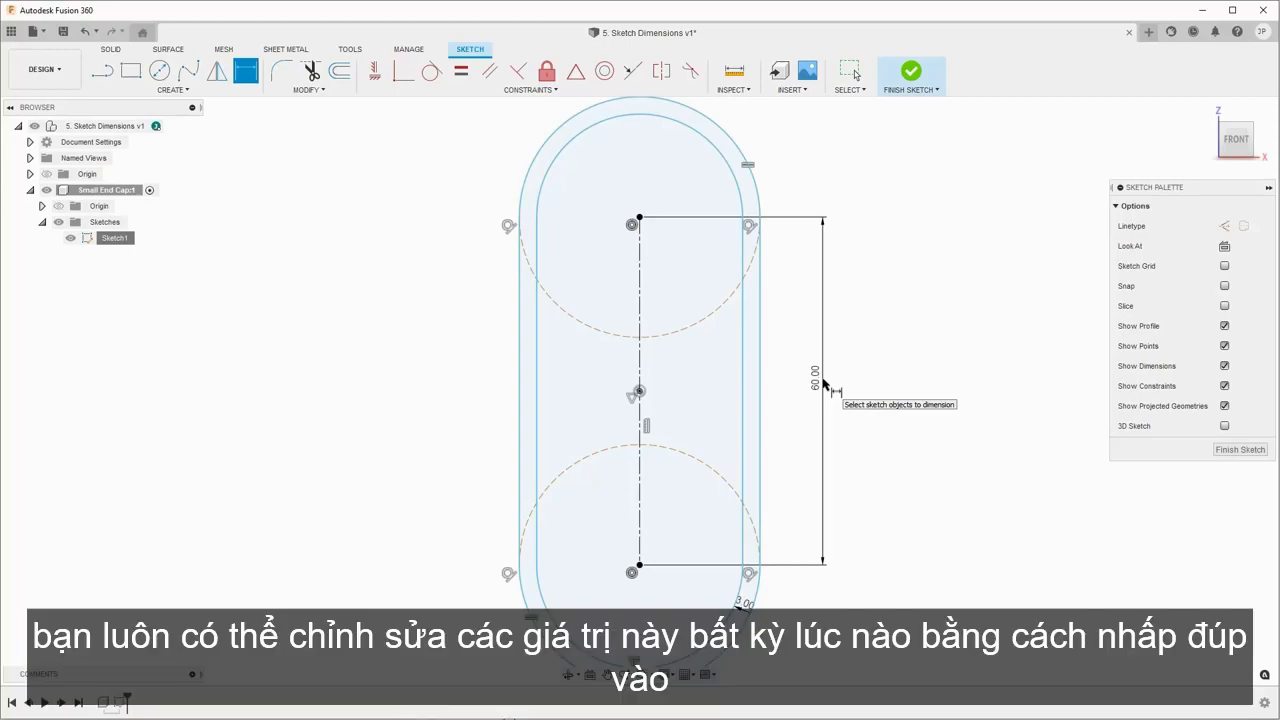
# - Change the vertical centre line's length dimension to 50 mm
pyautogui.doubleClick(815, 378)
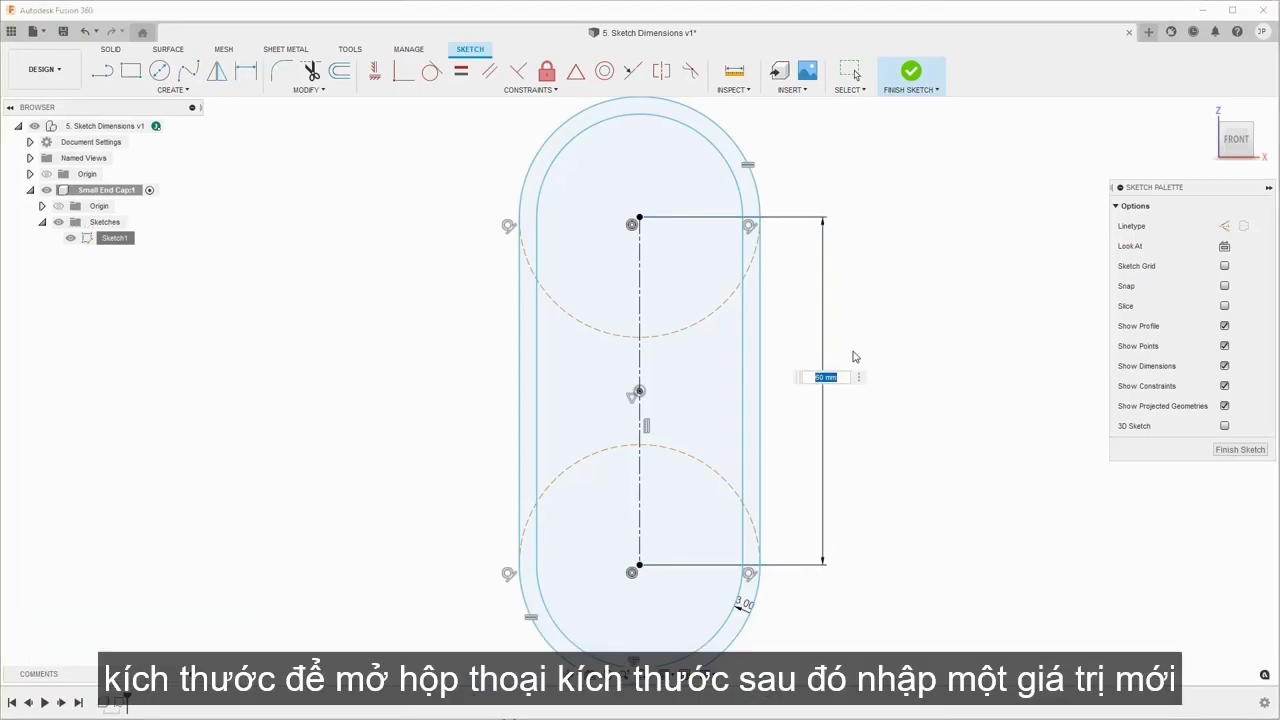
pyautogui.write('50')
pyautogui.press('Return')
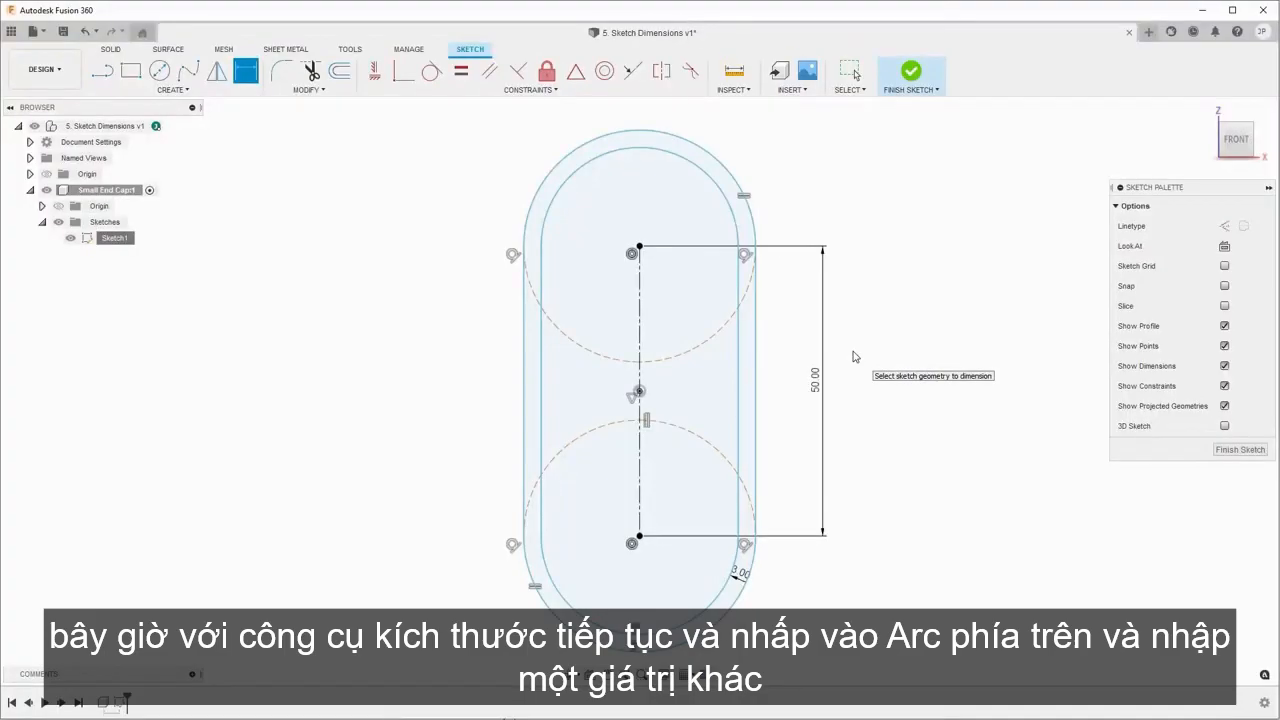
# - Add a 20 mm radius dimension to the slot's outer upper arc and leave the dimension tool
pyautogui.click(738, 190)
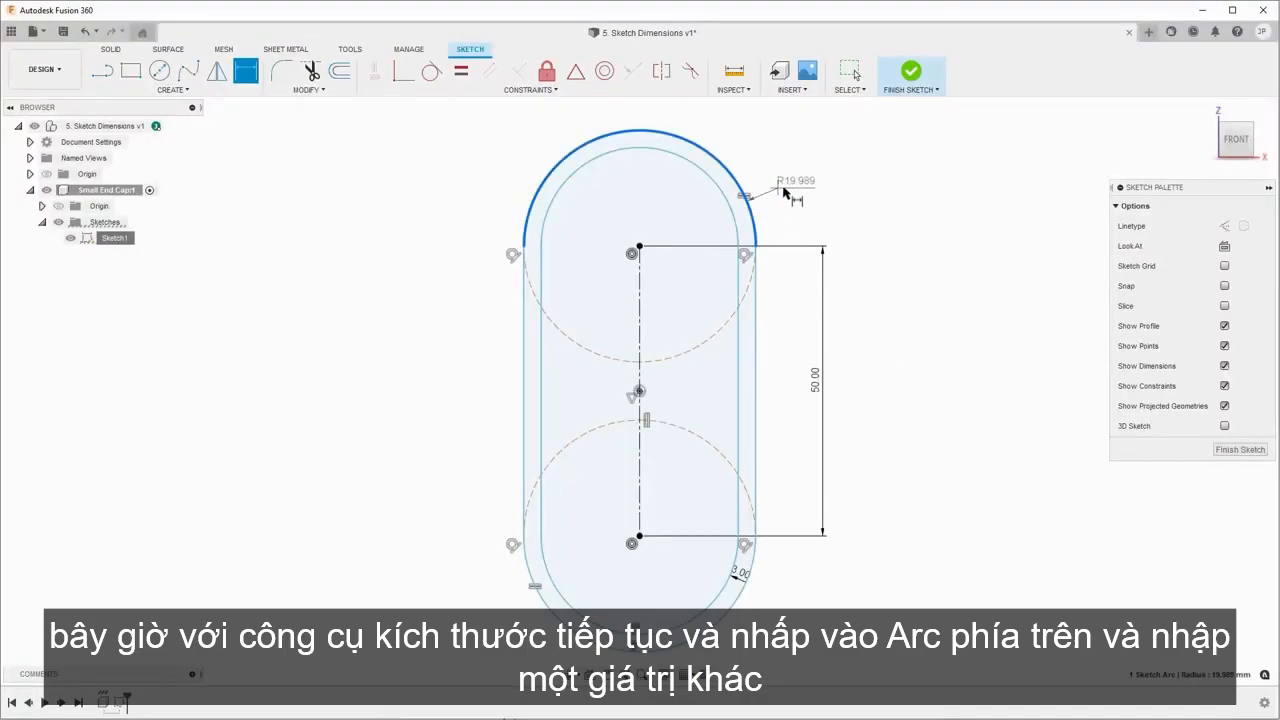
pyautogui.click(845, 187)
pyautogui.write('20')
pyautogui.press('Return')
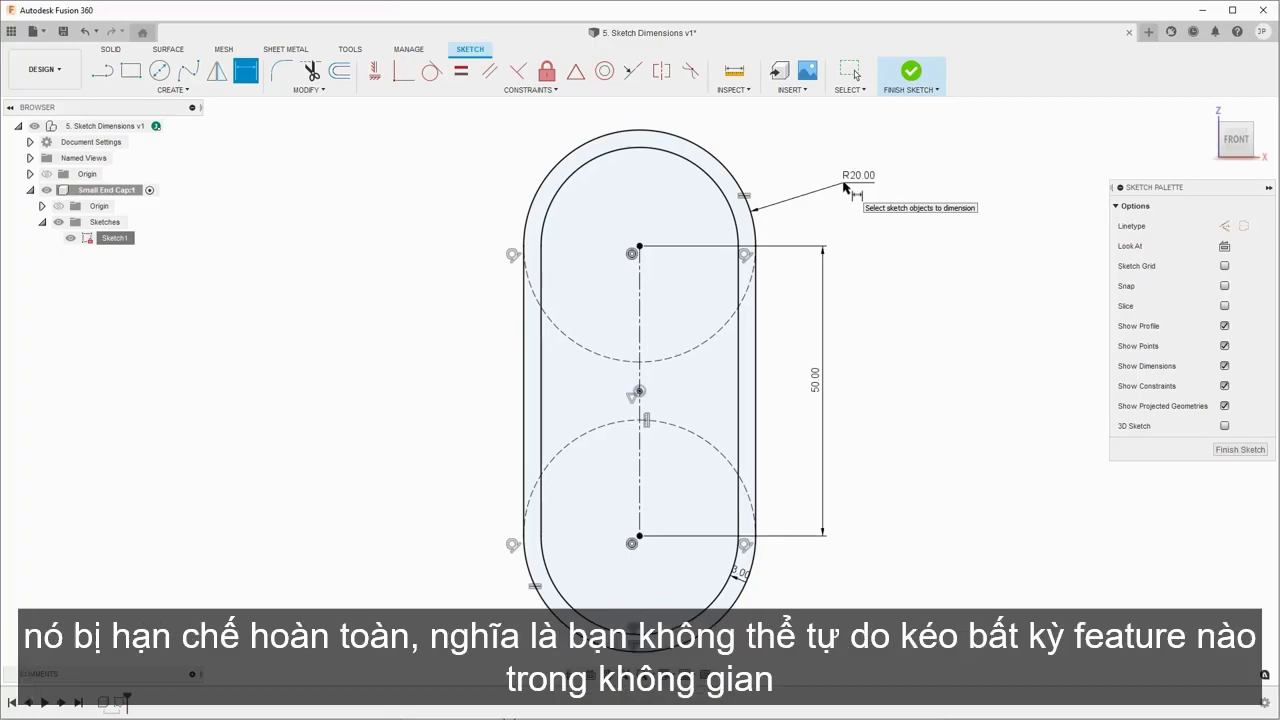
pyautogui.press('Escape')
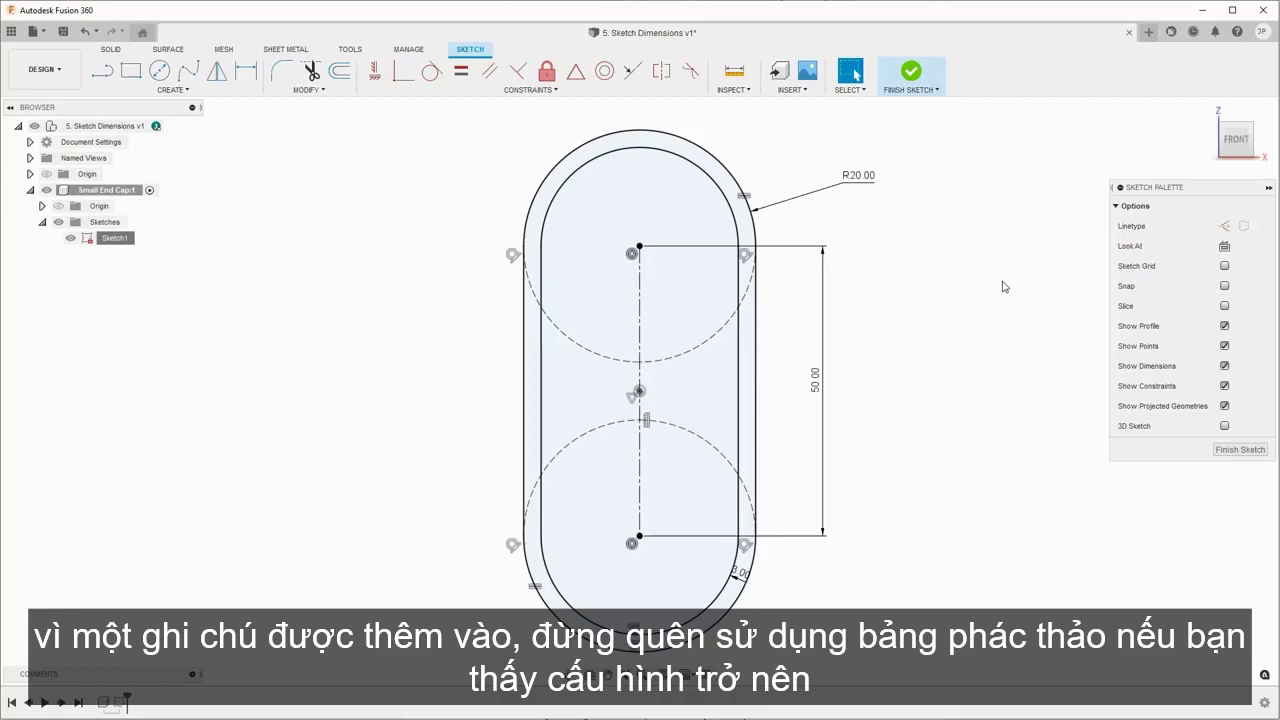
# - Turn off the display of dimensions and constraints in the slot sketch
pyautogui.click(1224, 366)
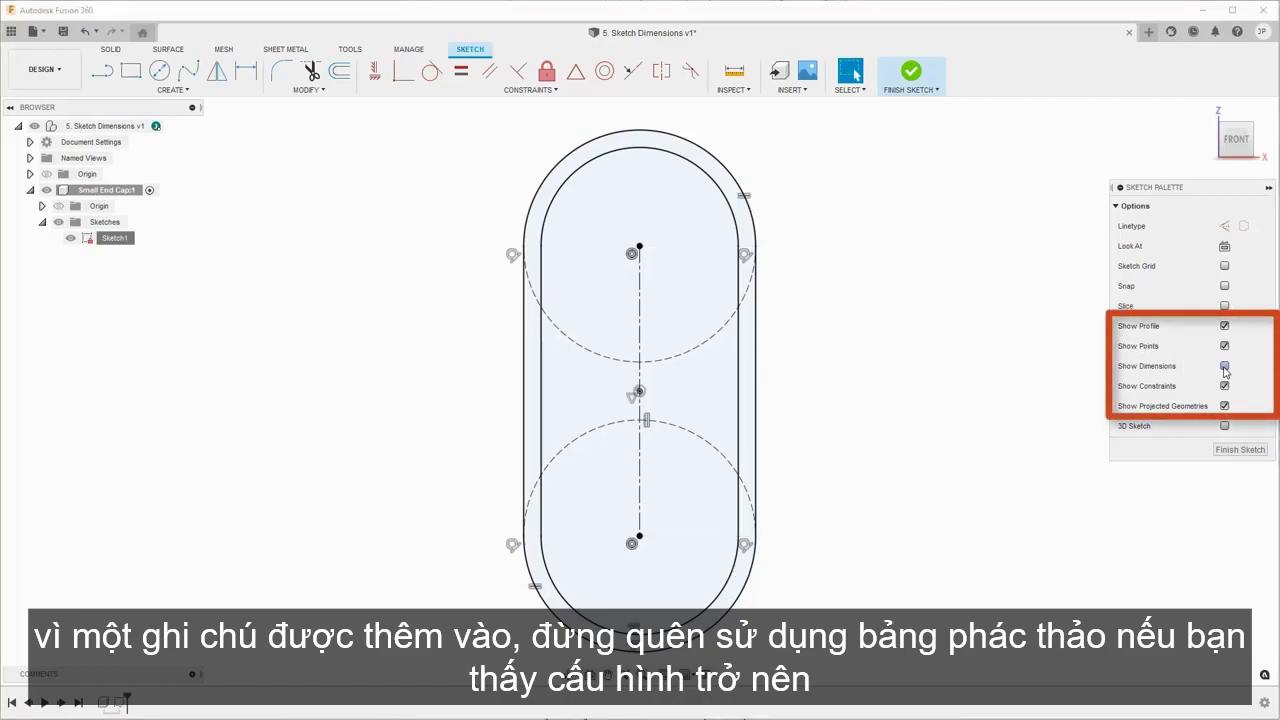
pyautogui.click(1224, 386)
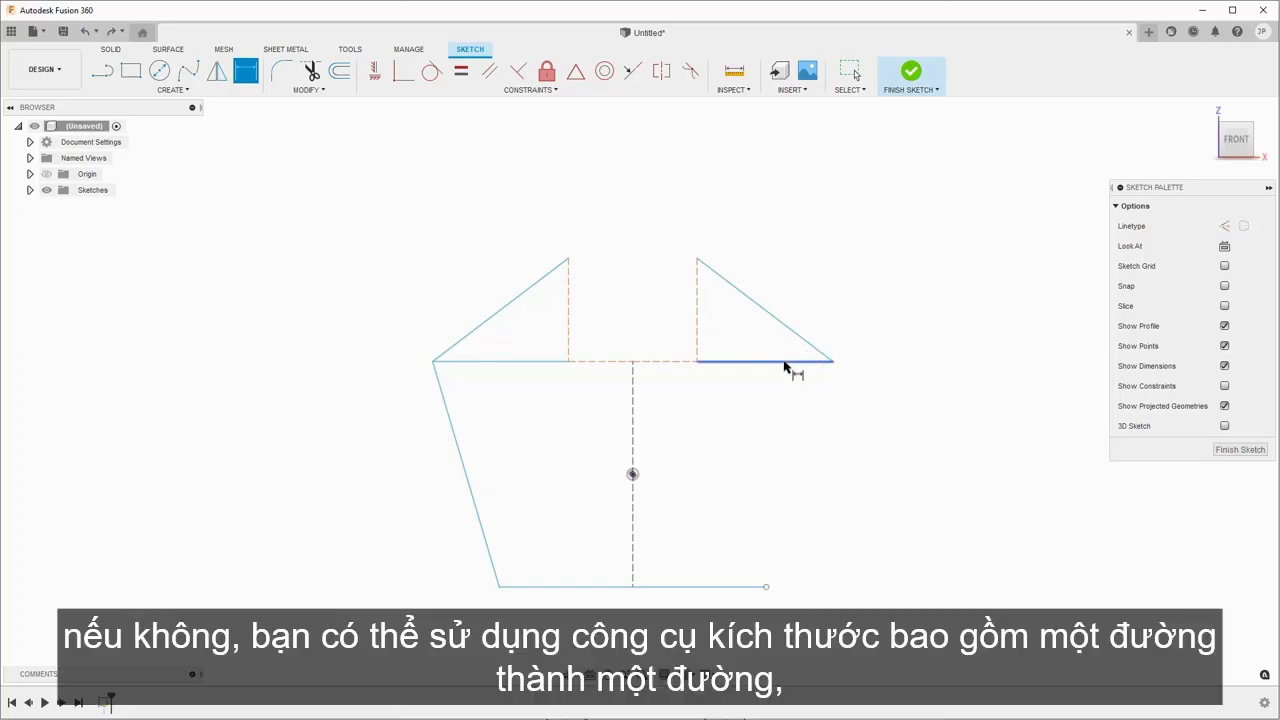
# - Dimension the vertical distance between the right triangle's horizontal base and the bottom line as 40 mm
pyautogui.click(788, 362)
pyautogui.click(735, 587)
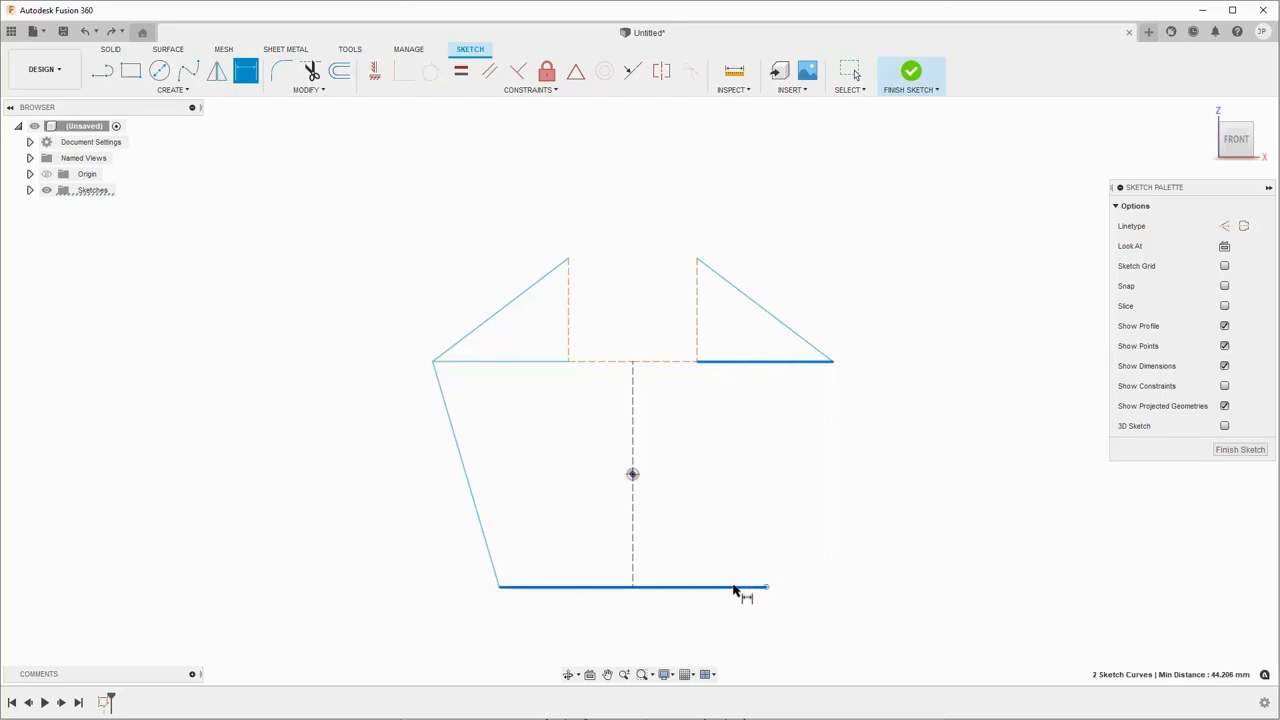
pyautogui.click(858, 484)
pyautogui.write('45')
pyautogui.press('Return')
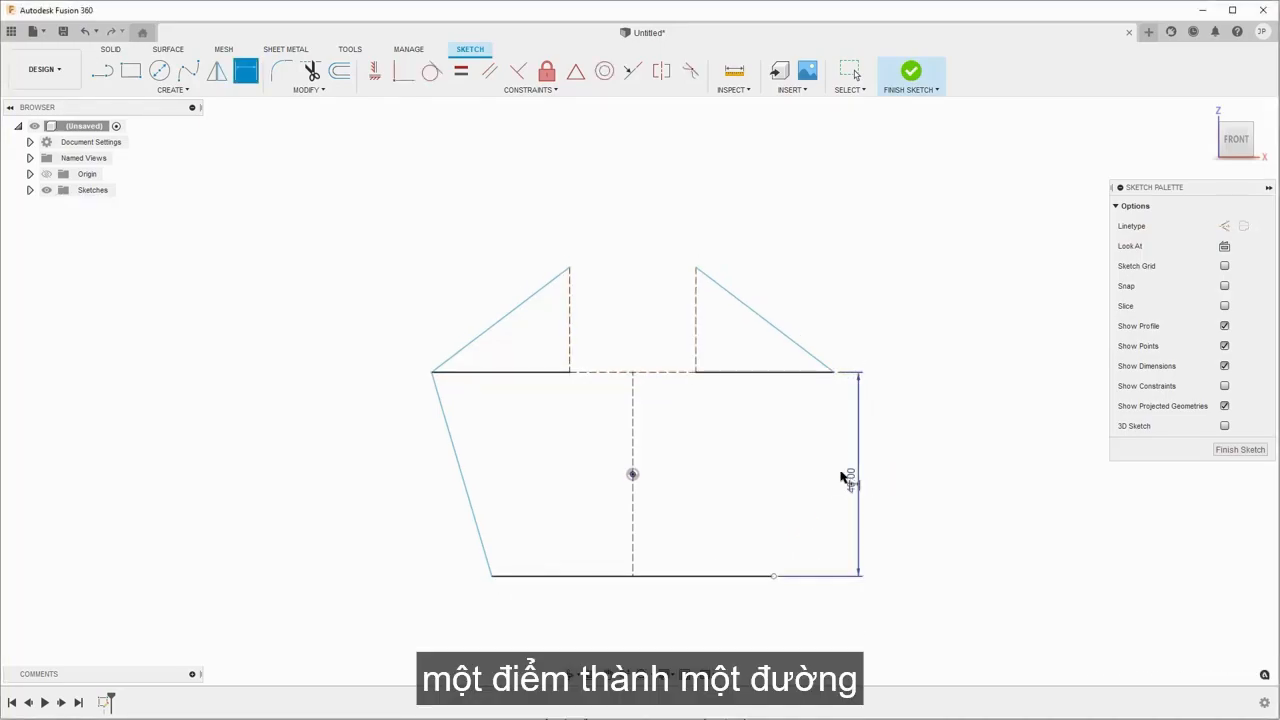
# - Dimension the distance from the left triangle's apex to the right triangle's vertical dashed line as 20 mm
pyautogui.click(570, 269)
pyautogui.click(697, 332)
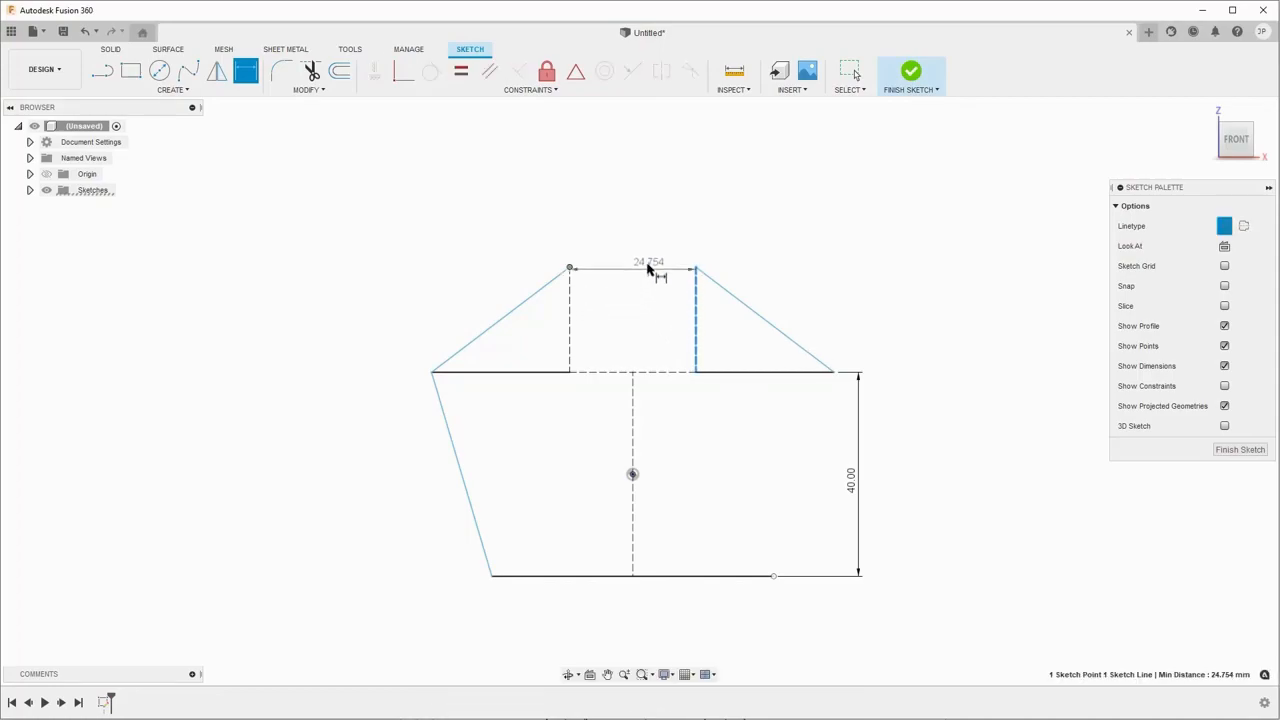
pyautogui.click(652, 238)
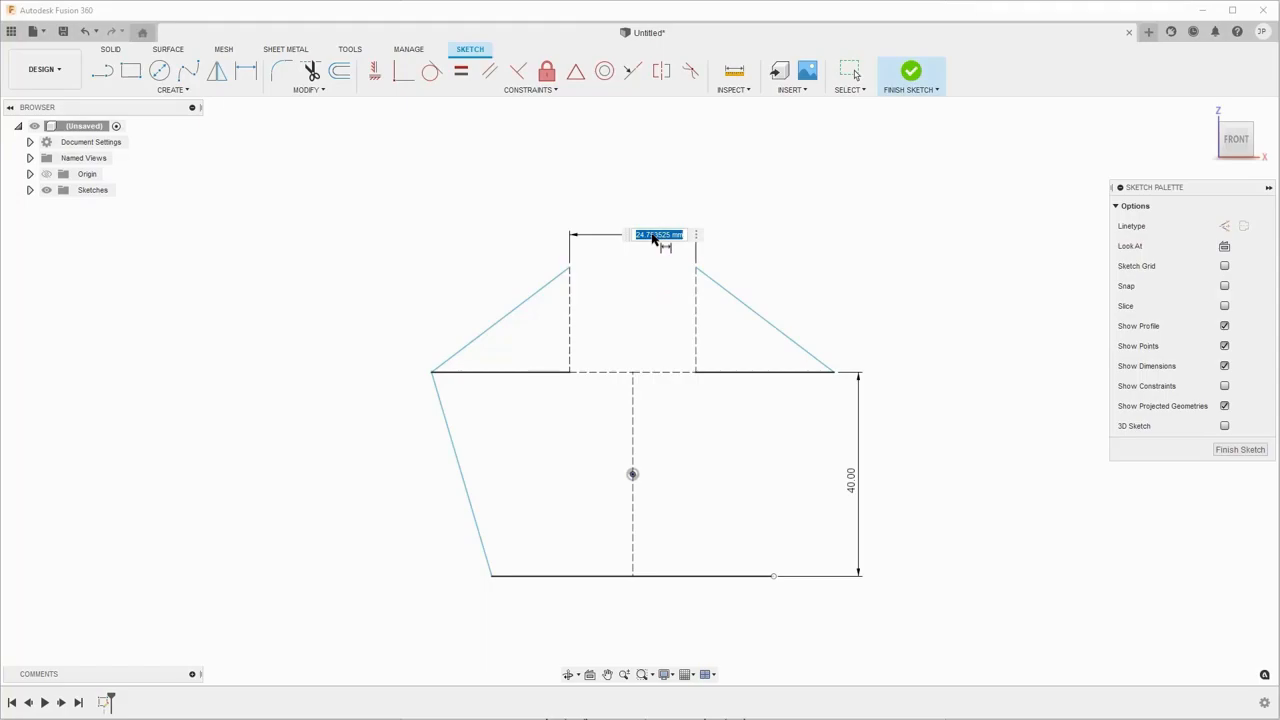
pyautogui.write('20')
pyautogui.press('Return')
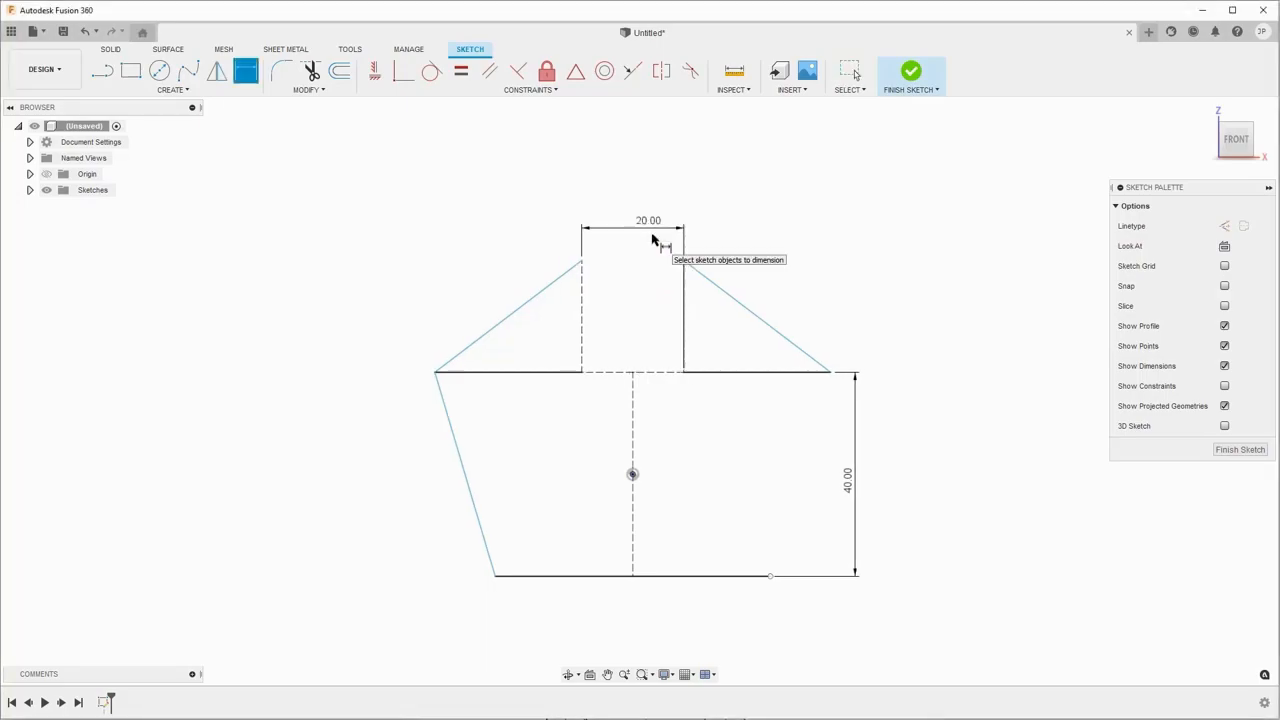
# - Add a 75° angle dimension between the left triangle's base and the slanted left side, then exit the dimension tool
pyautogui.click(517, 372)
pyautogui.click(460, 443)
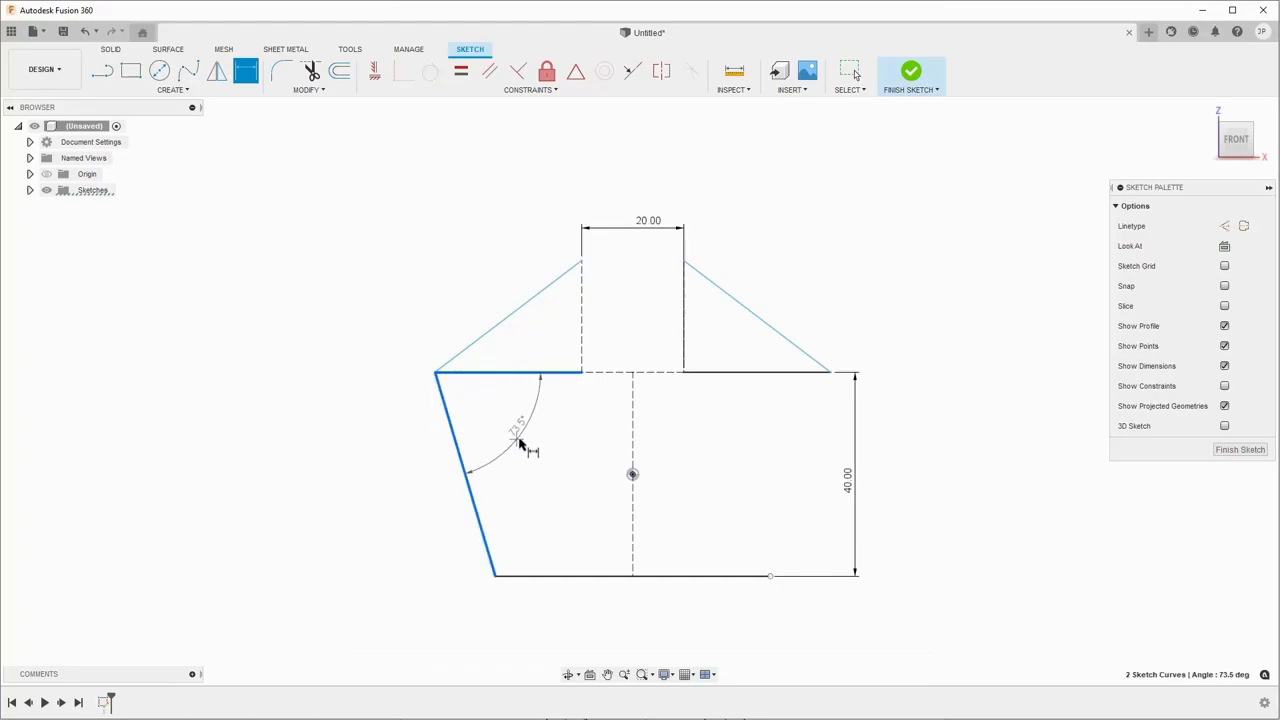
pyautogui.click(526, 450)
pyautogui.write('75')
pyautogui.press('Return')
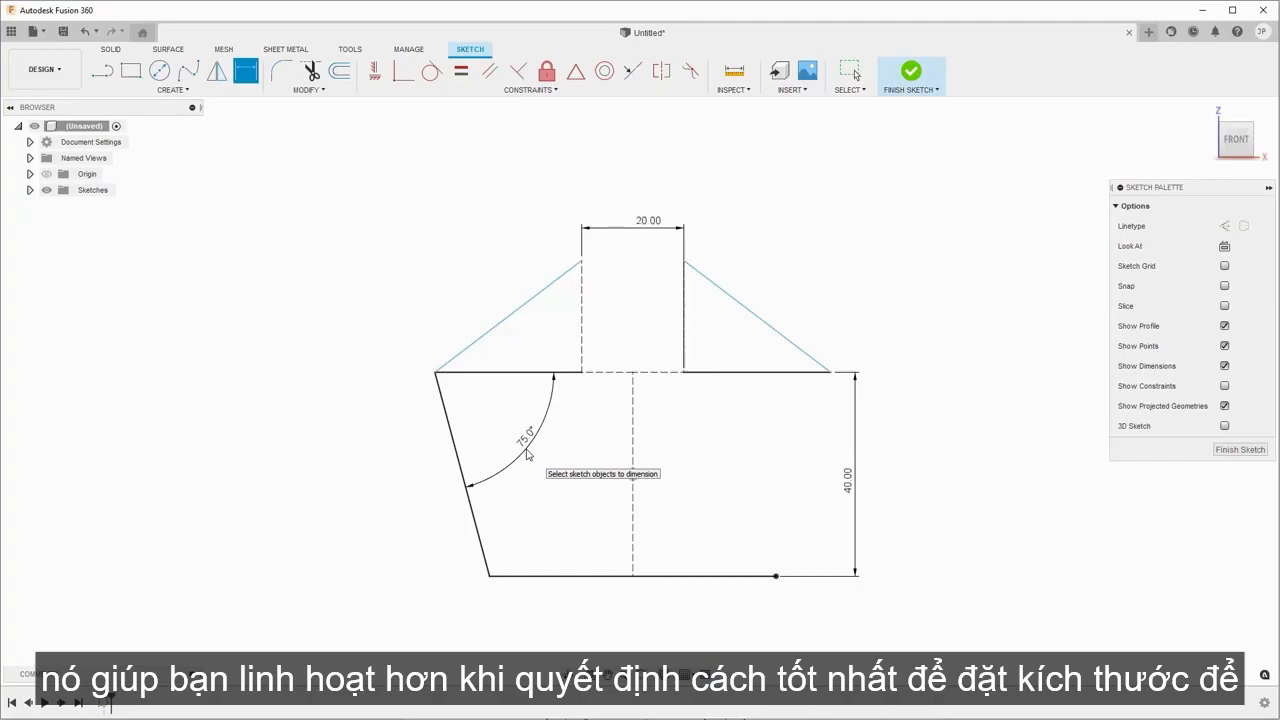
pyautogui.press('Escape')
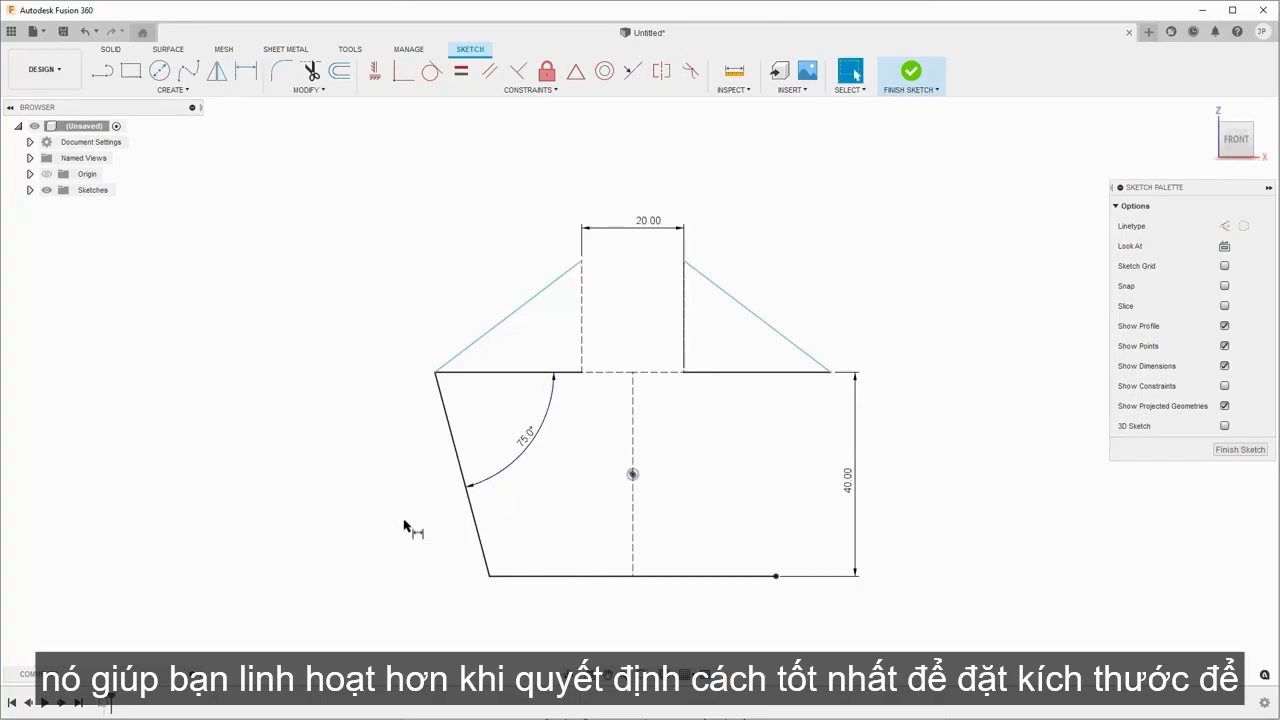